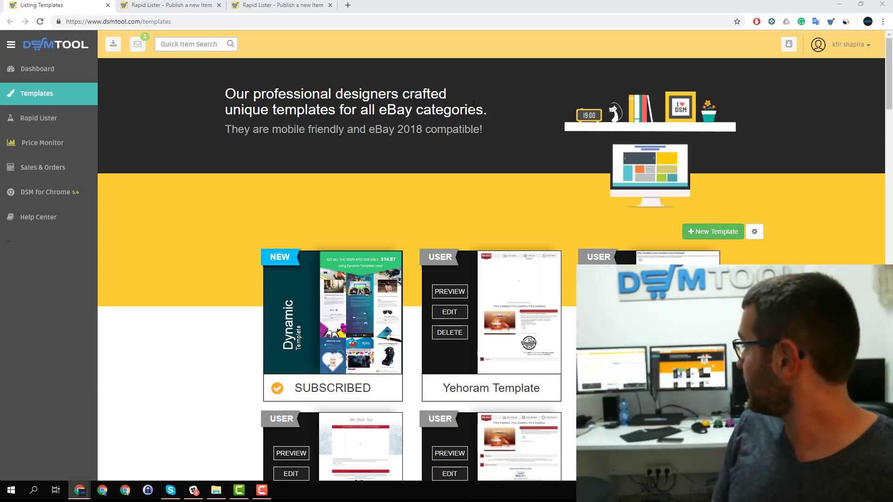
pyautogui.doubleClick(441, 257)
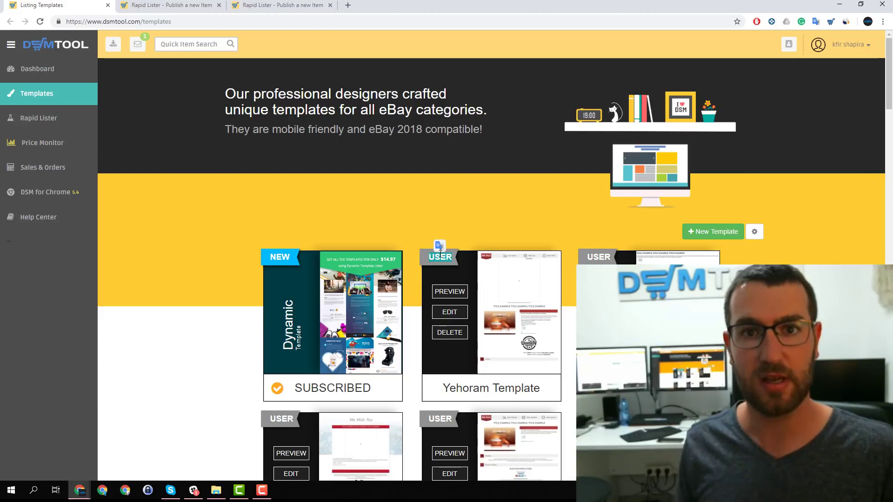
pyautogui.scroll(-5, 440, 255)
pyautogui.scroll(-6, 440, 255)
pyautogui.scroll(-2, 440, 255)
pyautogui.scroll(-2, 445, 259)
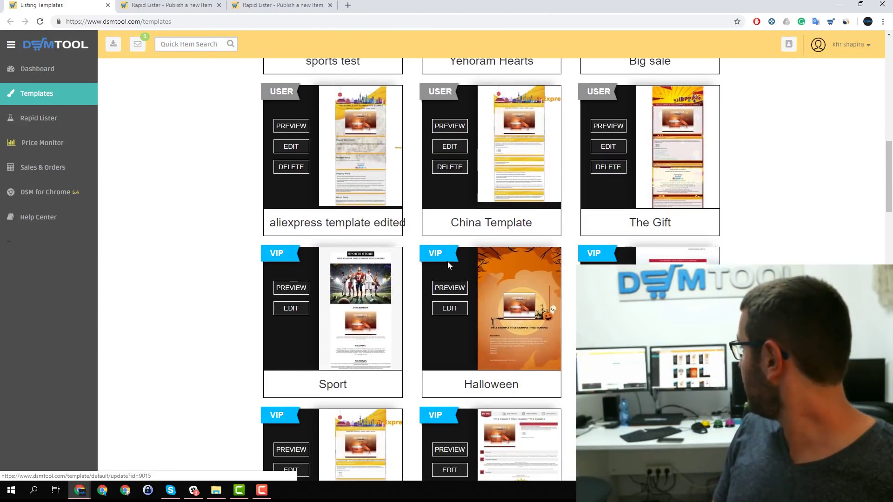
pyautogui.doubleClick(438, 254)
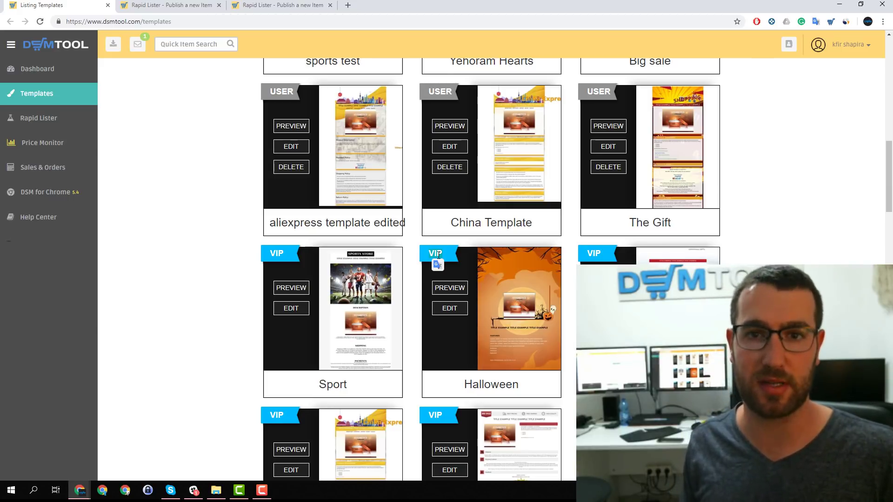
pyautogui.scroll(-2, 438, 255)
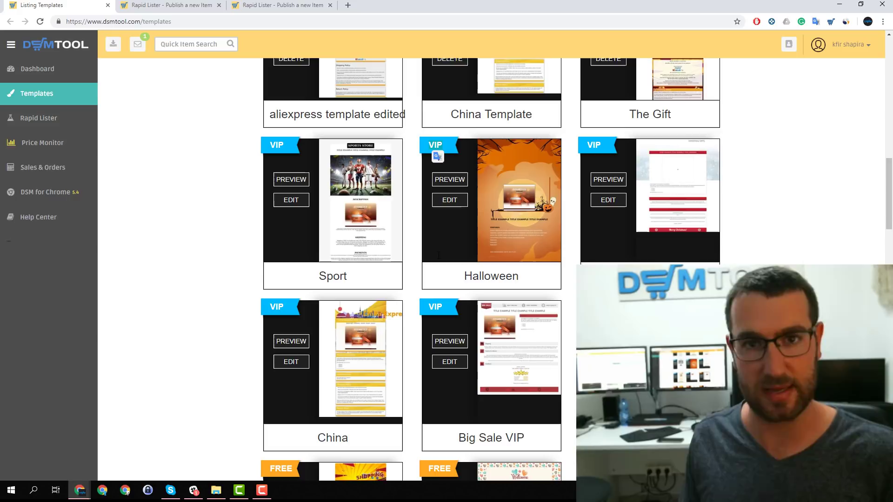
pyautogui.scroll(-2, 438, 259)
pyautogui.scroll(-2, 438, 254)
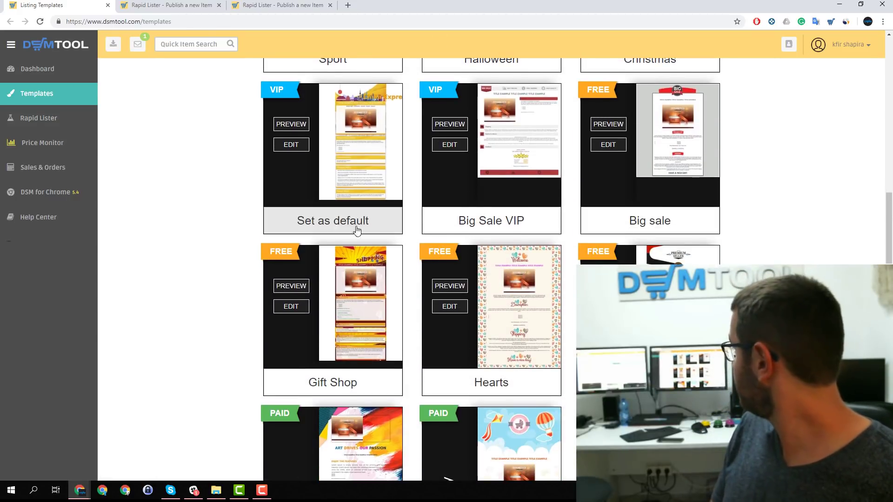
pyautogui.doubleClick(275, 259)
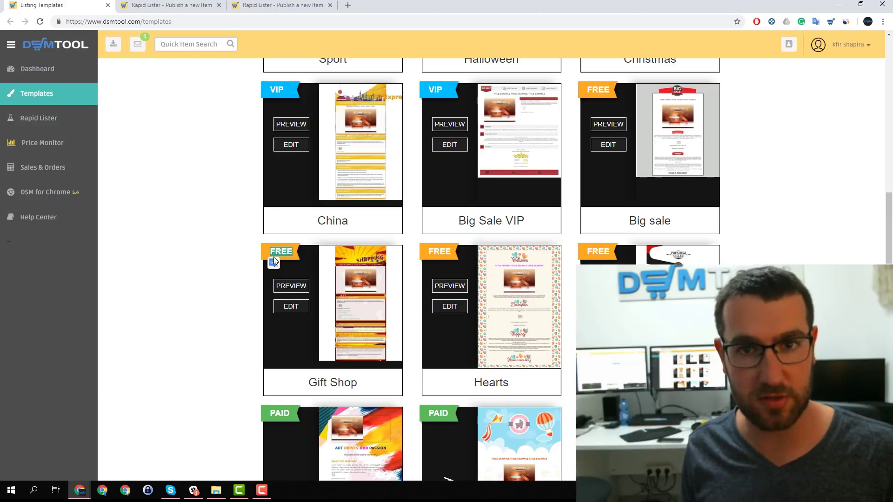
pyautogui.scroll(-2, 274, 261)
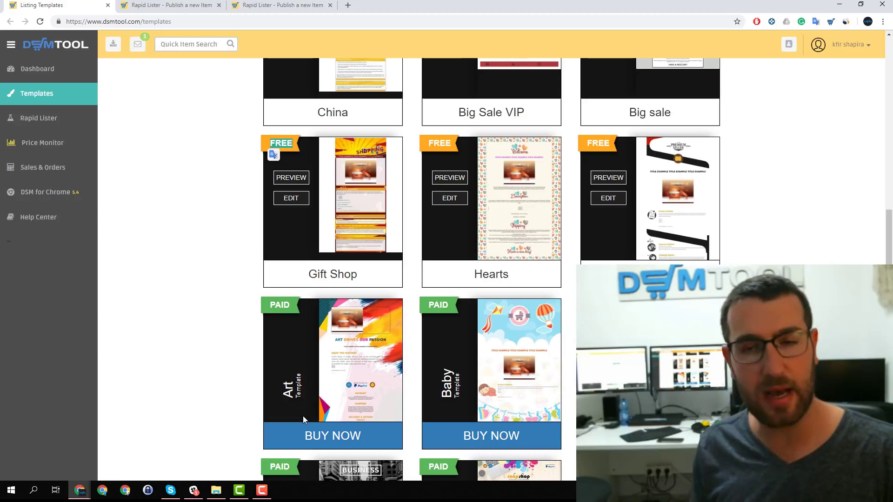
pyautogui.scroll(-2, 325, 406)
pyautogui.scroll(-3, 372, 386)
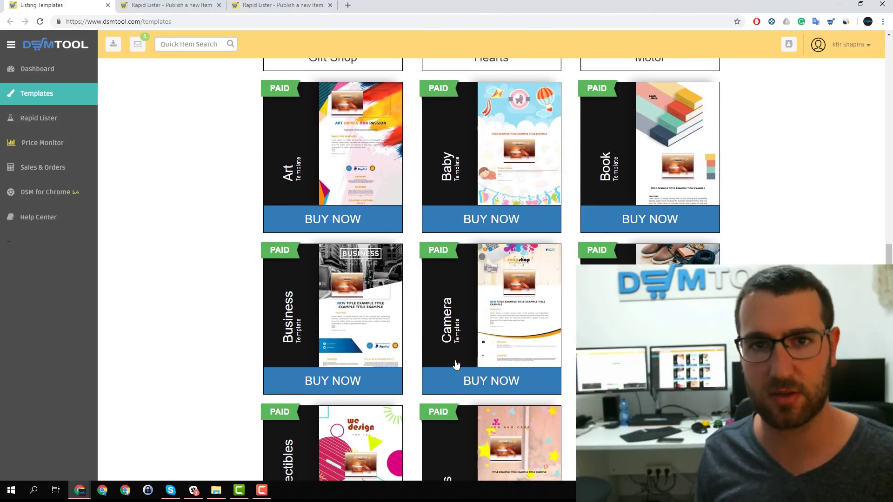
pyautogui.scroll(-5, 456, 361)
pyautogui.scroll(10, 418, 334)
pyautogui.scroll(10, 372, 316)
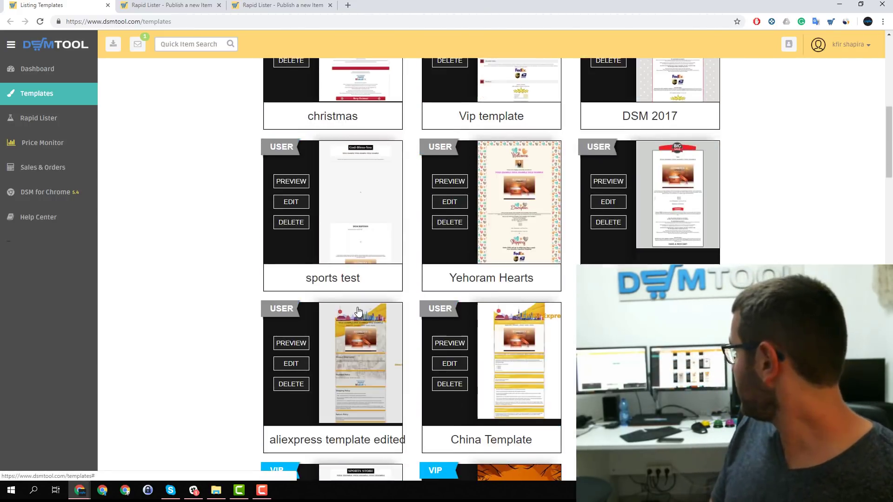
pyautogui.scroll(8, 362, 307)
pyautogui.scroll(1, 362, 307)
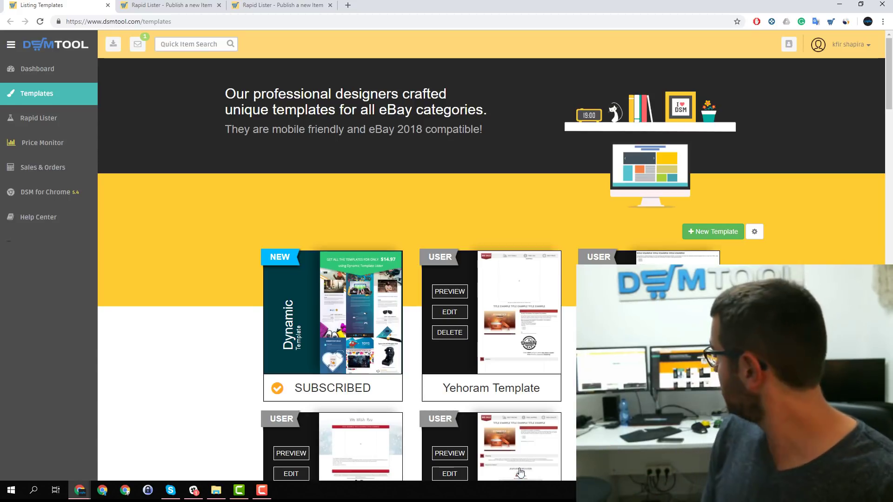
# Step: Review the bumpy ball listing's baby-themed description in Rapid Lister's Web Content
pyautogui.click(190, 5)
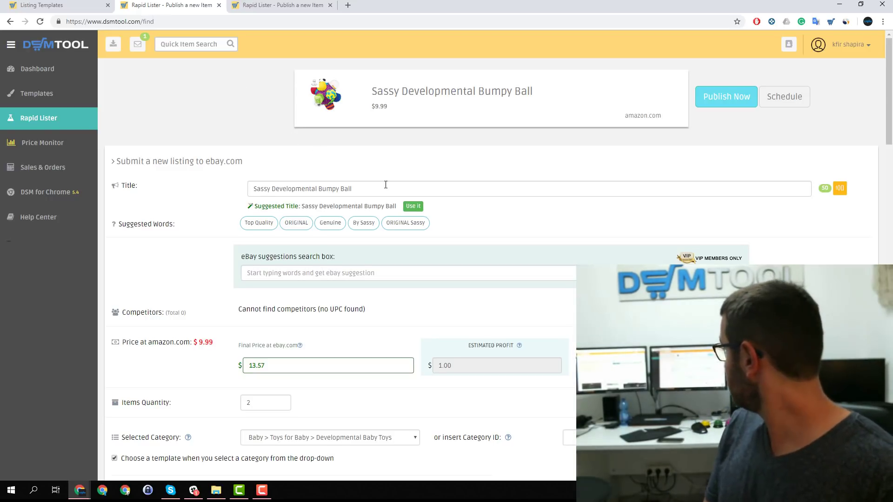
pyautogui.scroll(-2, 386, 184)
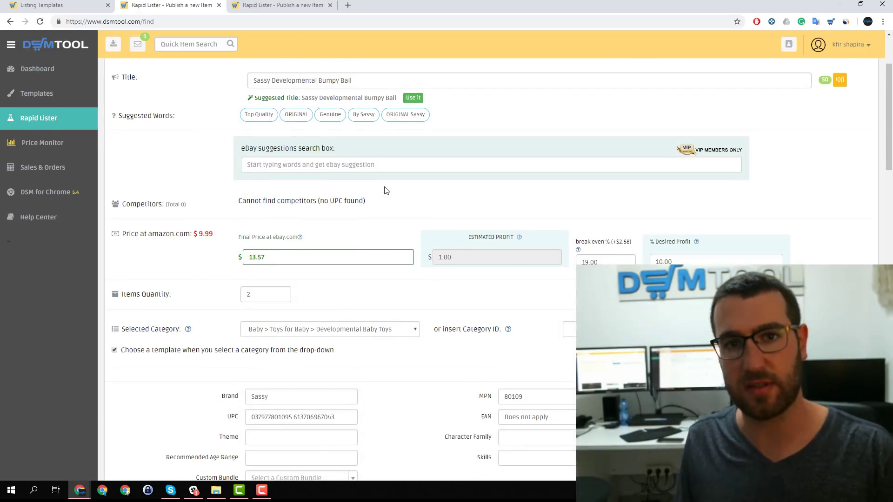
pyautogui.scroll(-2, 385, 190)
pyautogui.scroll(-2, 386, 191)
pyautogui.scroll(-2, 391, 213)
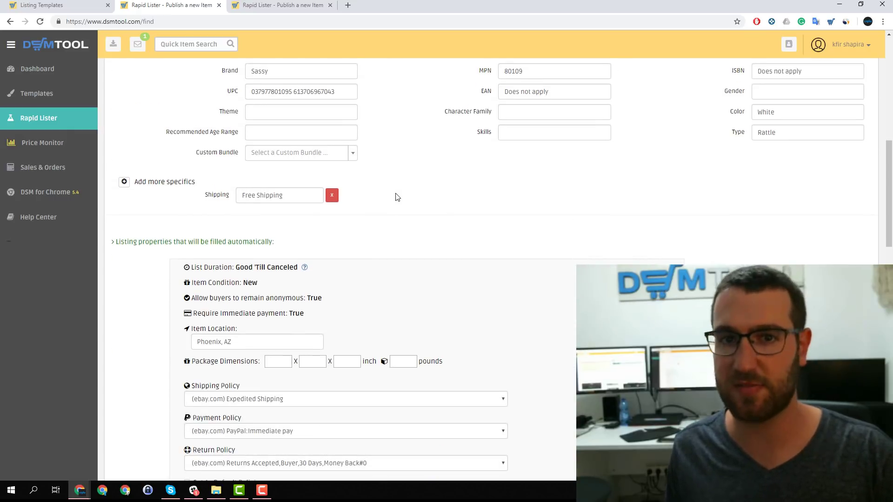
pyautogui.scroll(-2, 395, 196)
pyautogui.scroll(-2, 395, 202)
pyautogui.scroll(-4, 395, 202)
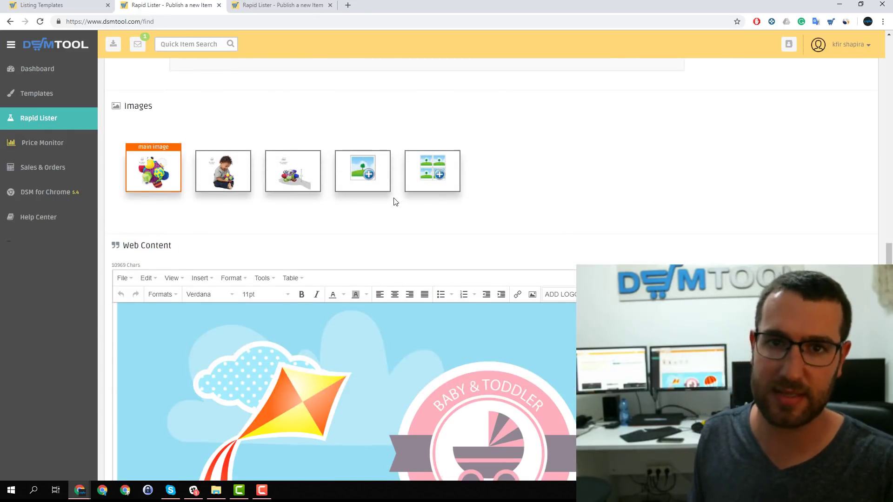
pyautogui.scroll(-4, 395, 196)
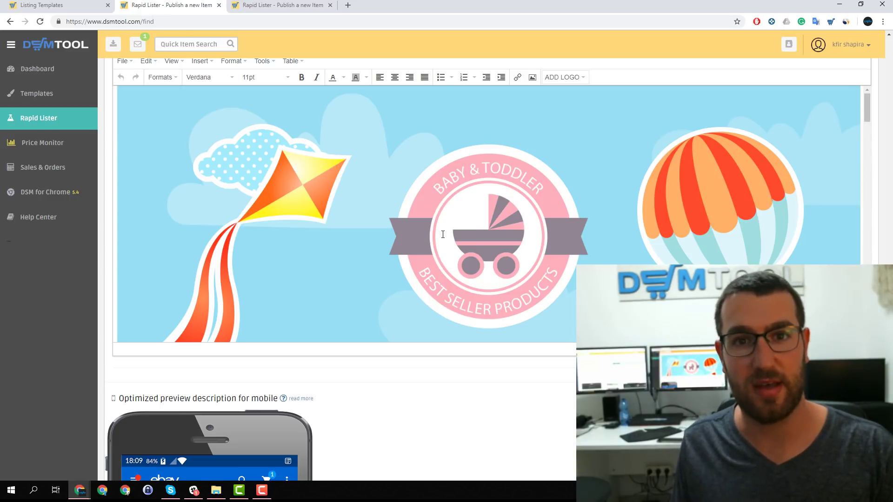
pyautogui.scroll(-2, 443, 235)
pyautogui.scroll(-3, 445, 233)
pyautogui.scroll(-3, 447, 230)
pyautogui.scroll(-3, 448, 226)
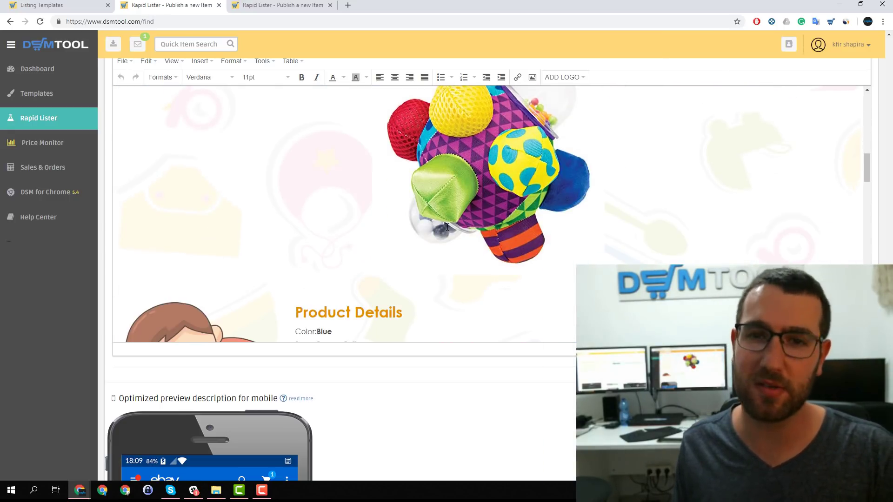
pyautogui.scroll(-2, 448, 226)
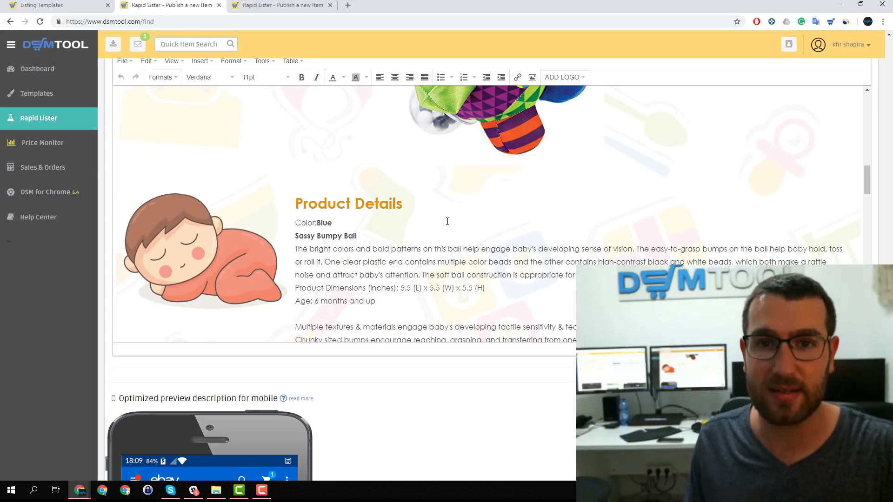
pyautogui.scroll(-3, 448, 221)
pyautogui.scroll(-4, 448, 221)
pyautogui.scroll(10, 447, 222)
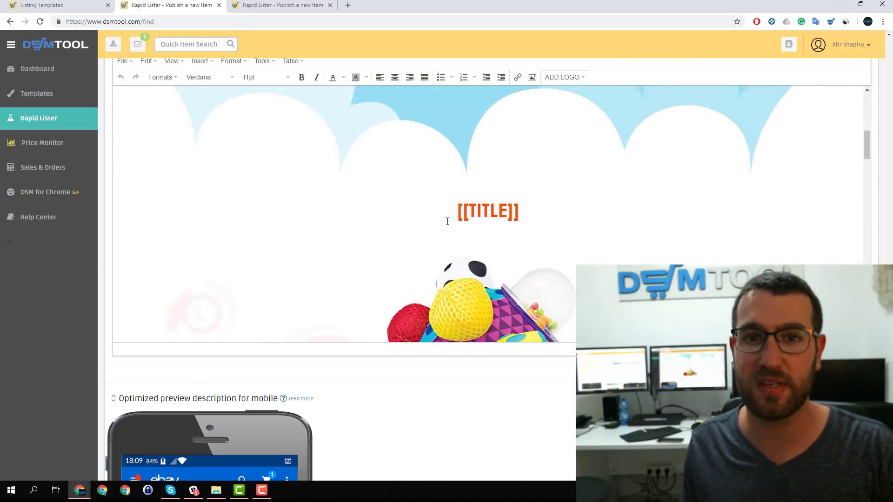
pyautogui.scroll(5, 448, 221)
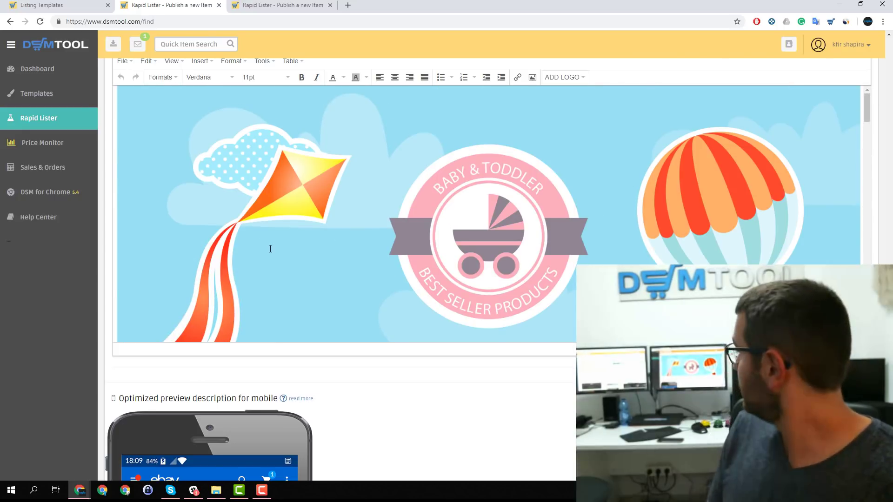
# Step: Bring up the Noxzema beauty wand listing, priced $13.54 with quantity 2
pyautogui.click(290, 10)
pyautogui.scroll(10, 404, 160)
pyautogui.scroll(7, 445, 175)
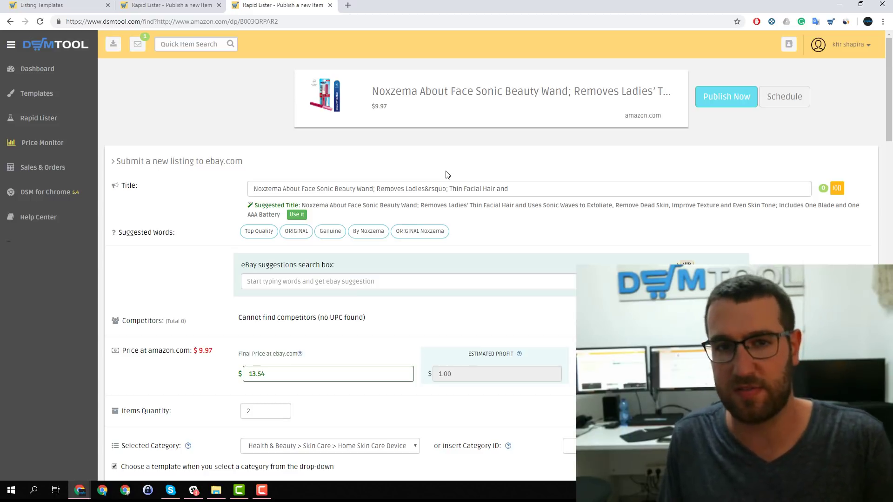
pyautogui.scroll(-2, 446, 175)
pyautogui.scroll(-5, 447, 181)
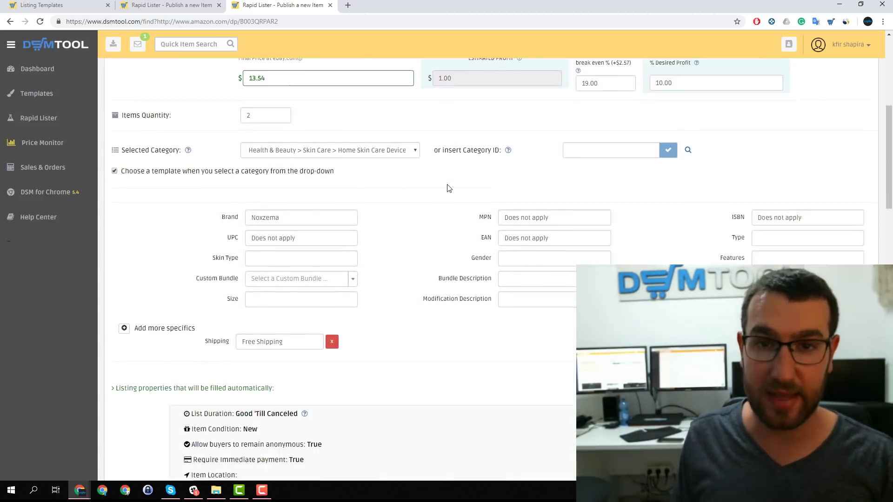
pyautogui.scroll(-4, 447, 185)
pyautogui.scroll(-5, 372, 300)
pyautogui.scroll(-3, 410, 271)
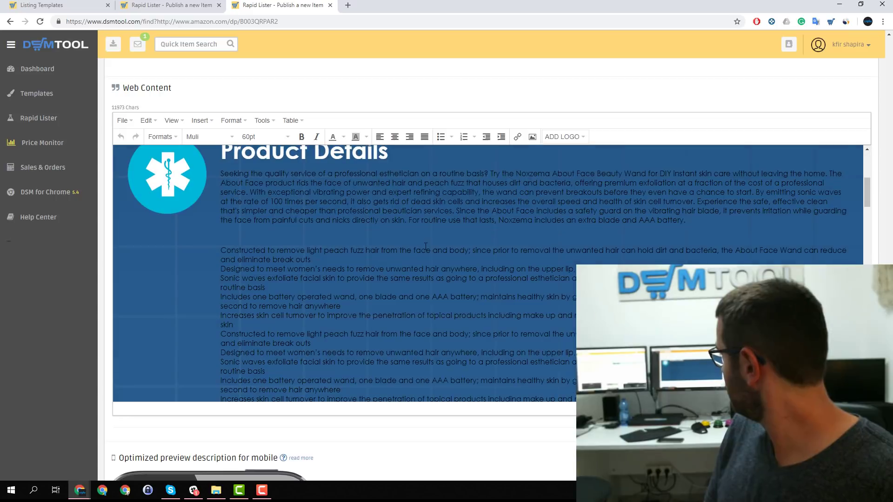
pyautogui.scroll(-3, 418, 256)
pyautogui.scroll(-3, 427, 246)
pyautogui.scroll(2, 426, 245)
pyautogui.scroll(4, 426, 246)
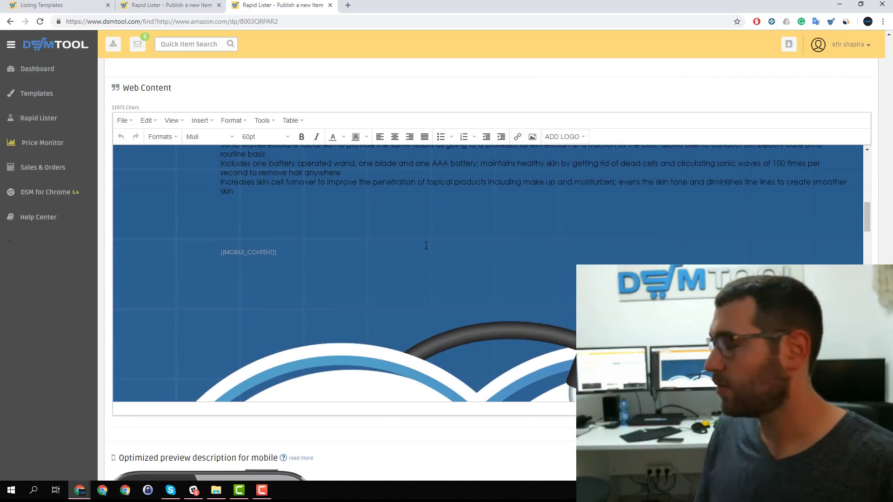
pyautogui.scroll(-3, 426, 246)
pyautogui.scroll(-3, 427, 245)
pyautogui.scroll(-3, 427, 246)
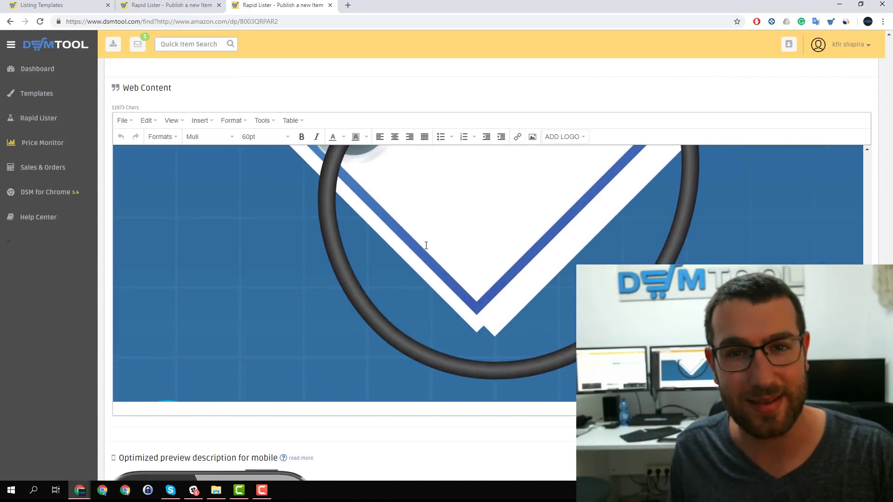
pyautogui.scroll(-3, 426, 246)
pyautogui.scroll(-3, 426, 245)
pyautogui.scroll(-3, 427, 246)
pyautogui.scroll(-3, 427, 246)
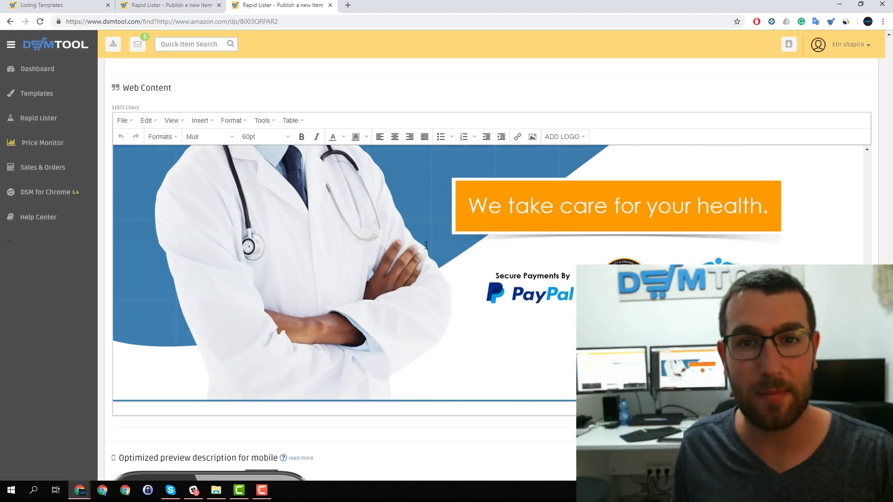
pyautogui.scroll(10, 426, 246)
pyautogui.scroll(5, 427, 245)
pyautogui.scroll(5, 426, 245)
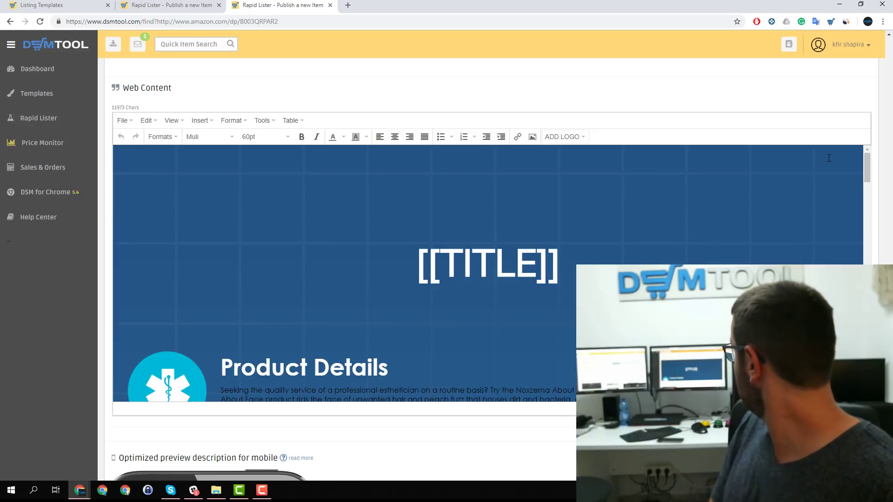
# Step: Show the shipping, payment and return policy texts under Settings > Templates
pyautogui.click(868, 47)
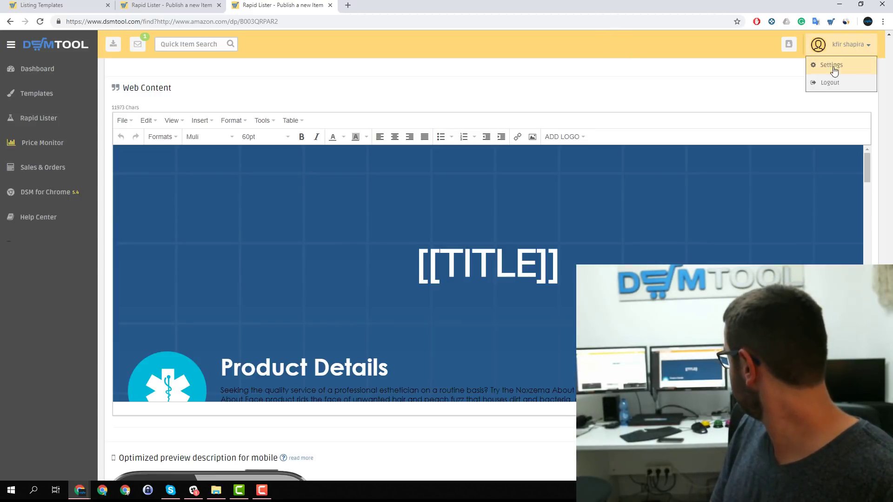
pyautogui.click(830, 65)
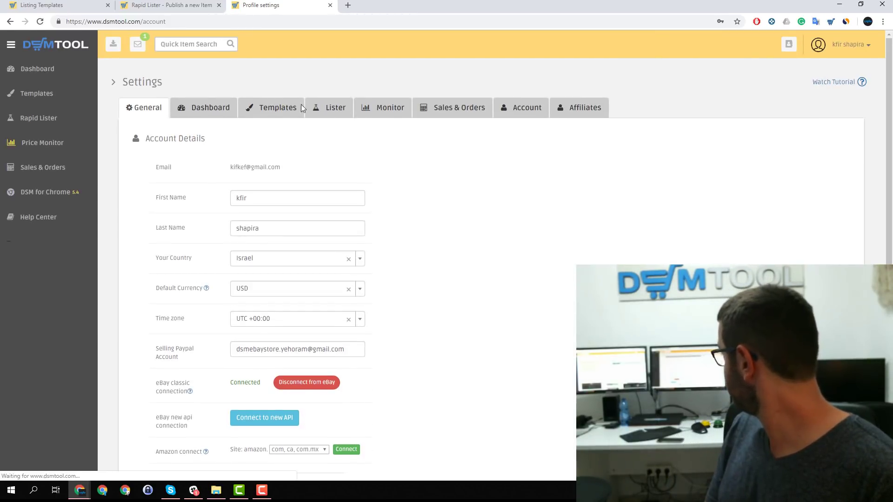
pyautogui.click(273, 108)
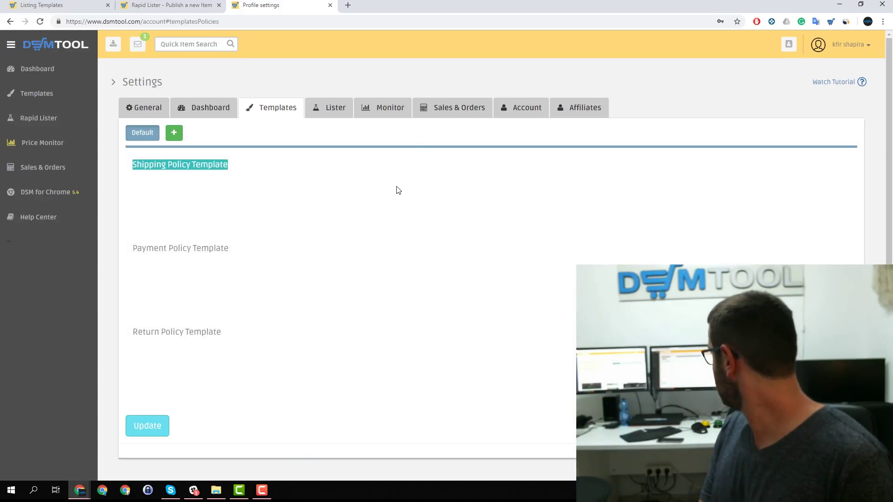
pyautogui.click(443, 53)
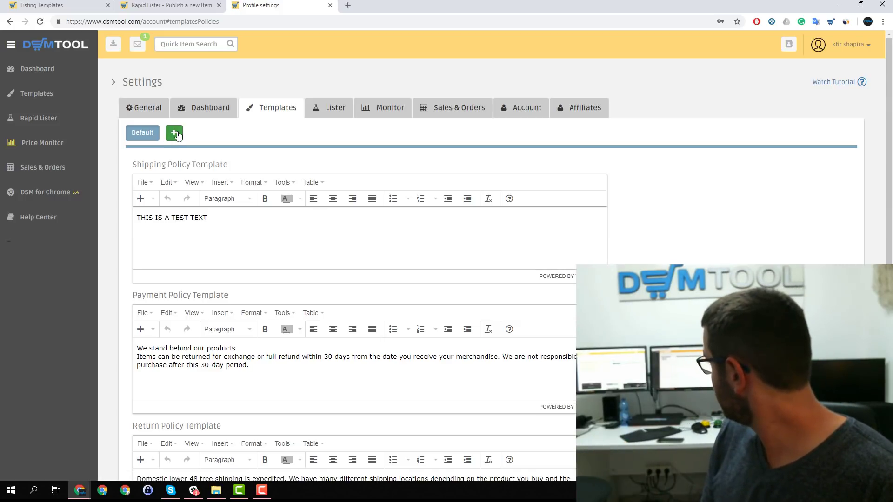
# Step: Start adding source-specific policy texts beside Default, with amazon.com as the source
pyautogui.click(176, 135)
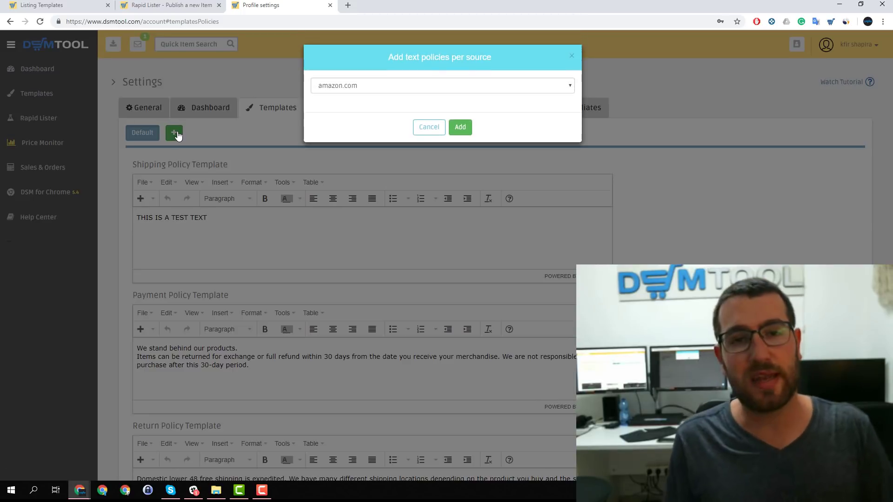